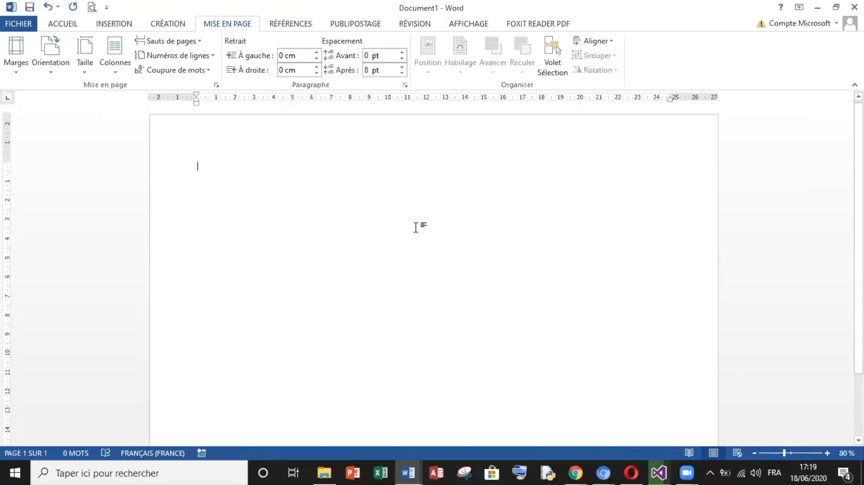
- Draw a rounded rectangle about 25.3 cm wide and 2.44 cm high across the top of the page
click(120, 26)
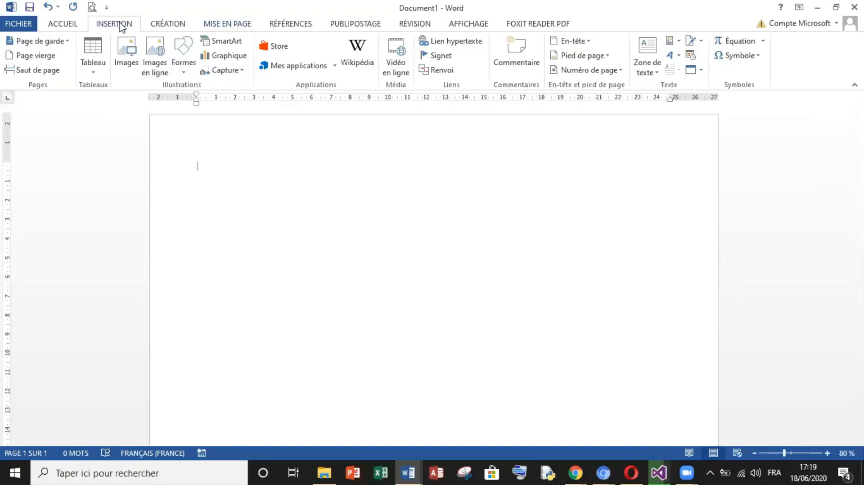
click(181, 59)
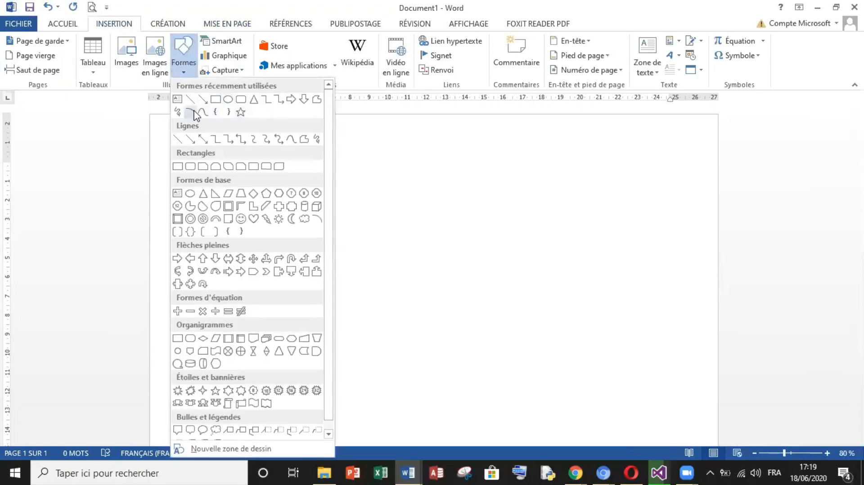
click(242, 104)
mouse_move(190, 127)
mouse_down()
mouse_move(248, 172)
mouse_move(676, 173)
mouse_up()
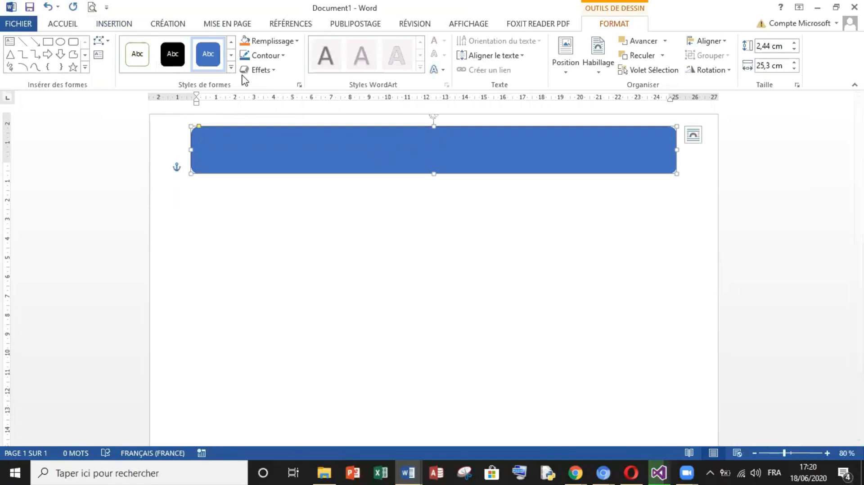
- Apply the gold gradient shape style from the fifth row of styles to the rounded rectangle
click(275, 43)
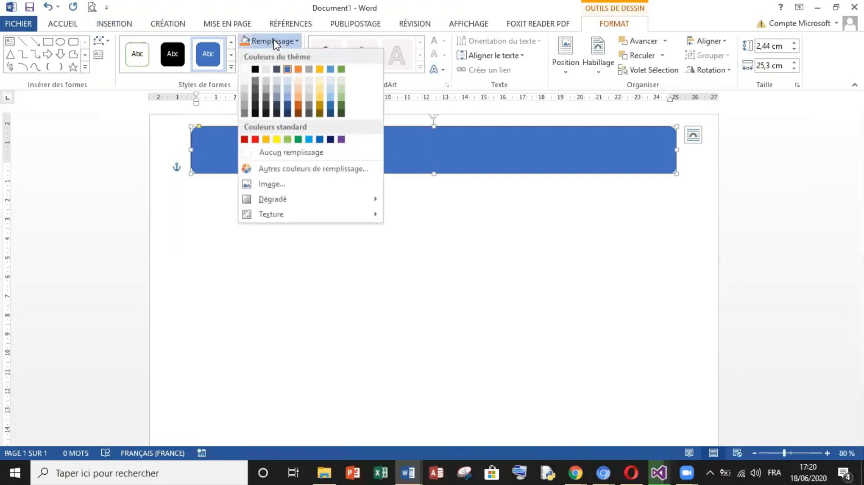
click(276, 42)
click(231, 67)
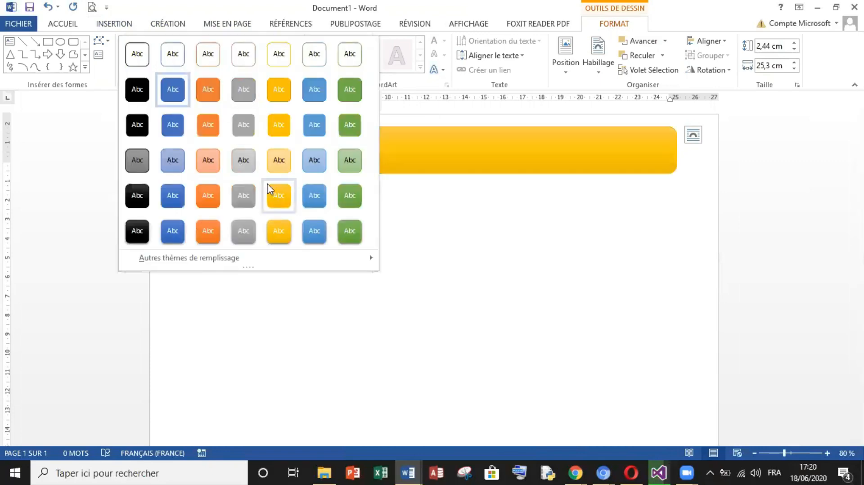
click(277, 196)
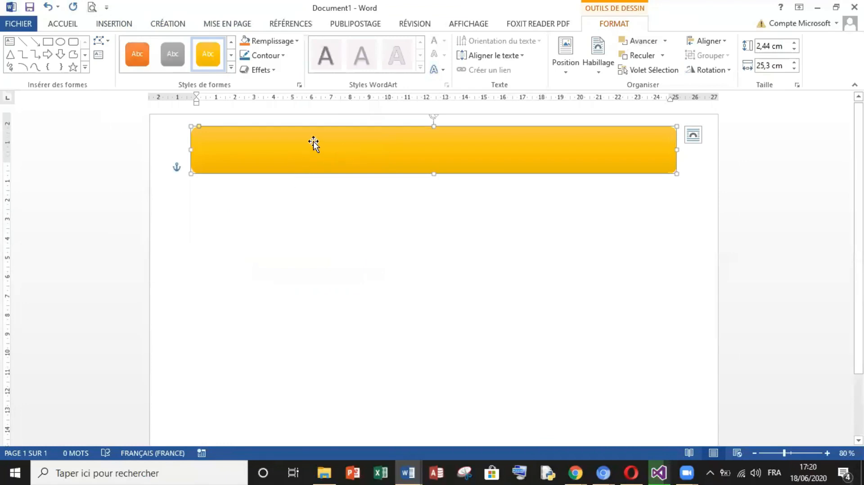
- Give the gold rounded rectangle the fourth predefined shape effect, with bevelled edges and a drop shadow
click(269, 71)
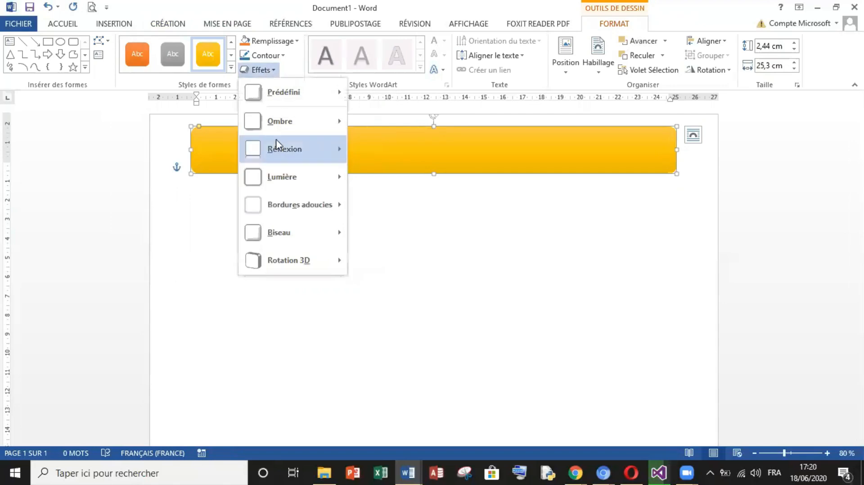
mouse_move(299, 240)
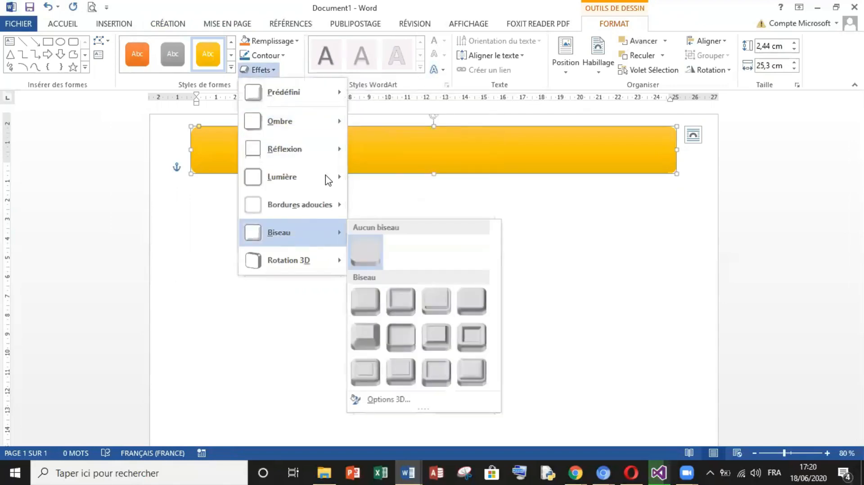
mouse_move(325, 100)
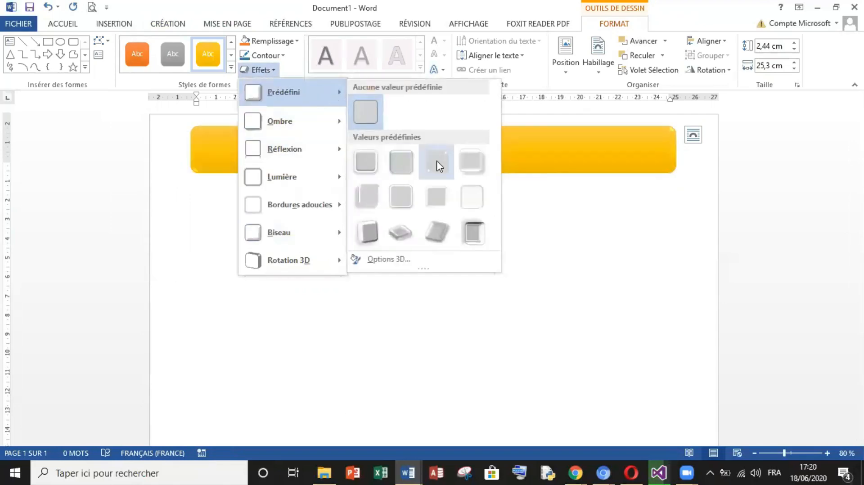
click(473, 169)
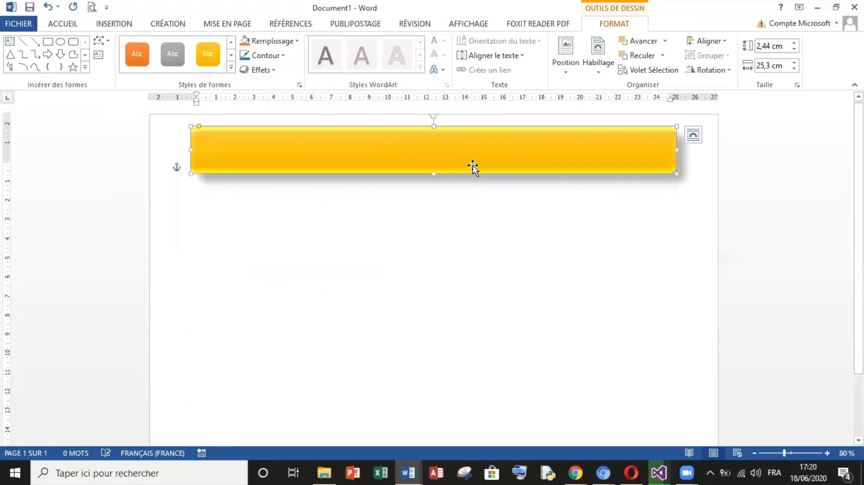
- Add the text "INVITATION" inside the gold banner
right_click(428, 146)
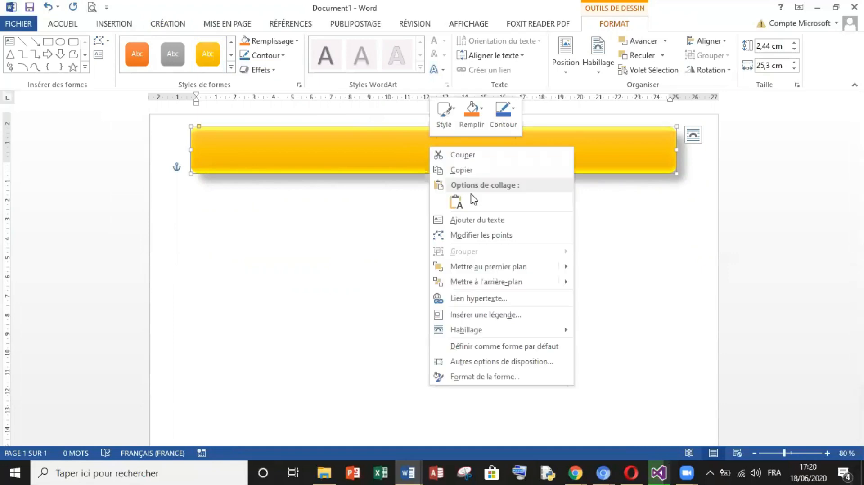
click(473, 220)
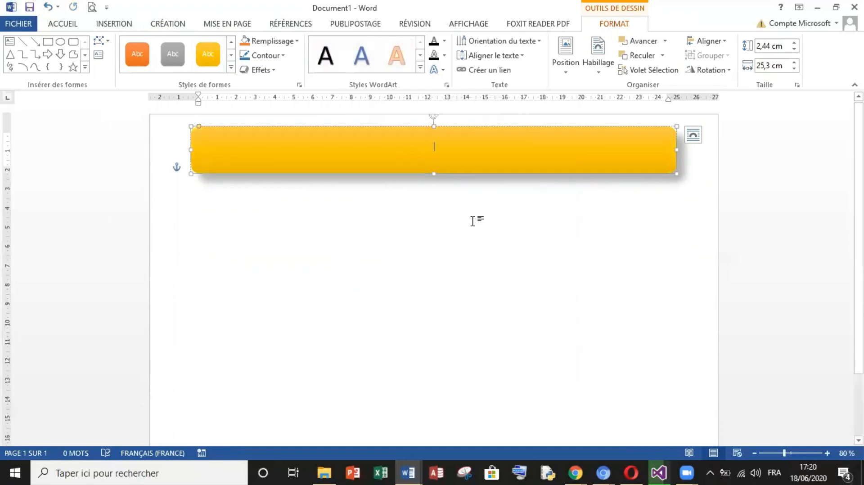
text(INVITATION)
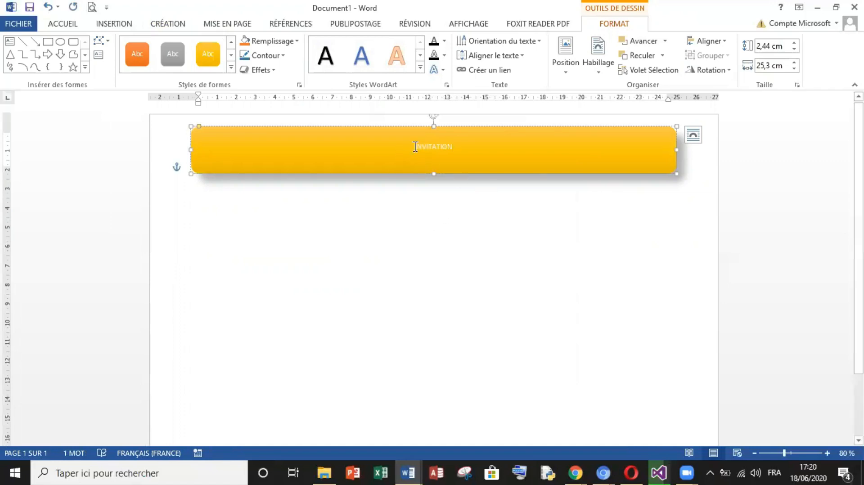
- Enlarge the word INVITATION in the banner to font size 36
drag(414, 145, 469, 146)
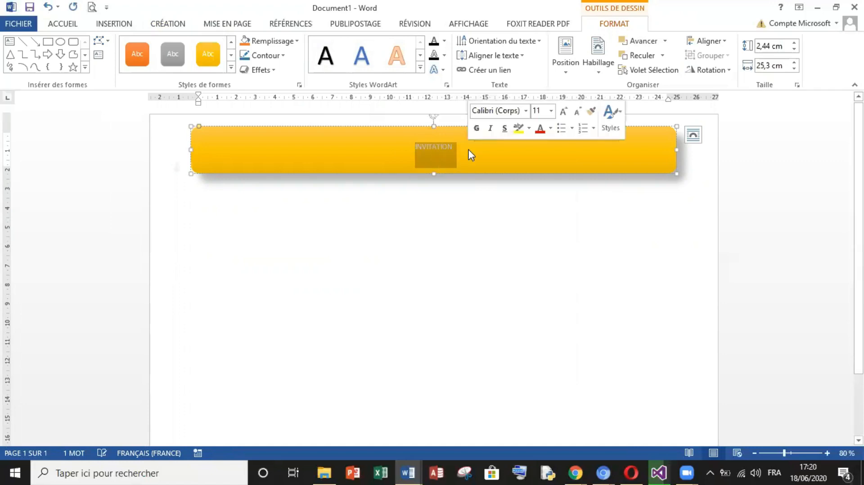
click(60, 28)
click(248, 46)
click(247, 47)
click(248, 47)
click(248, 46)
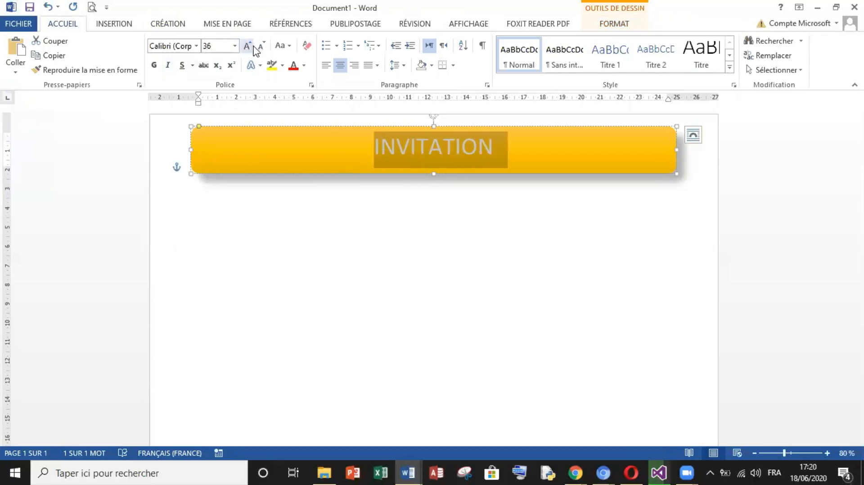
click(235, 47)
click(236, 47)
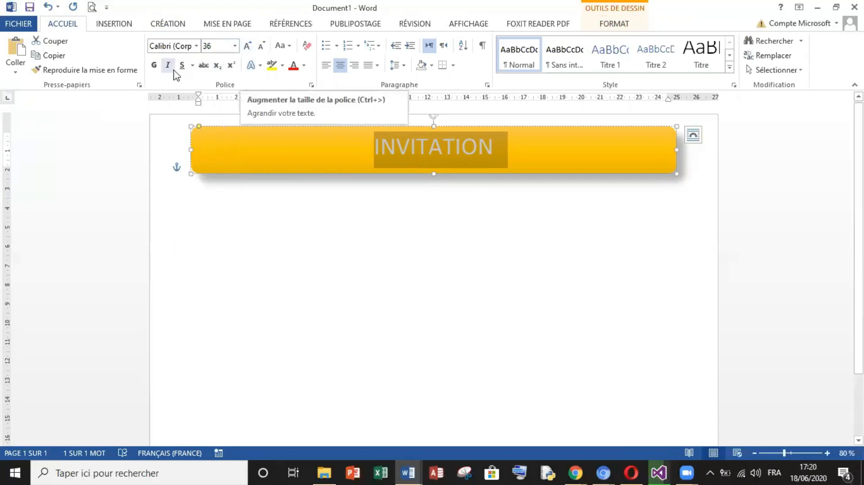
- Format the INVITATION title in bold Arial Rounded MT Bold with the standard red font colour
click(154, 66)
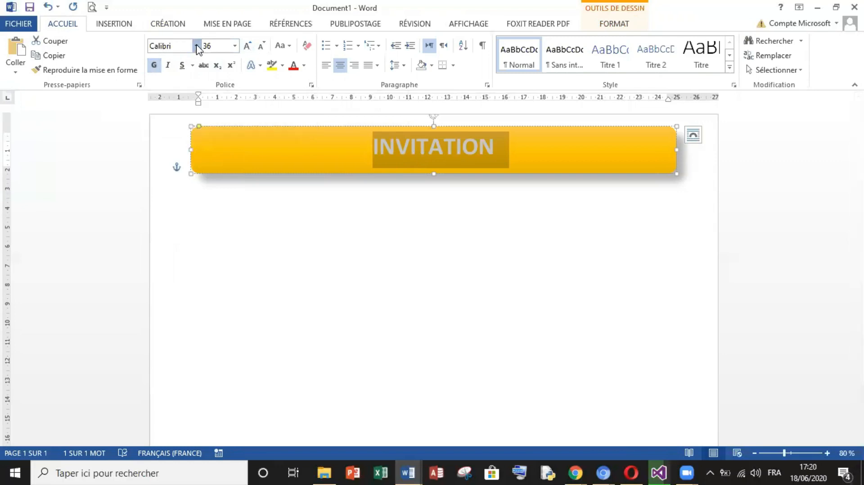
click(197, 46)
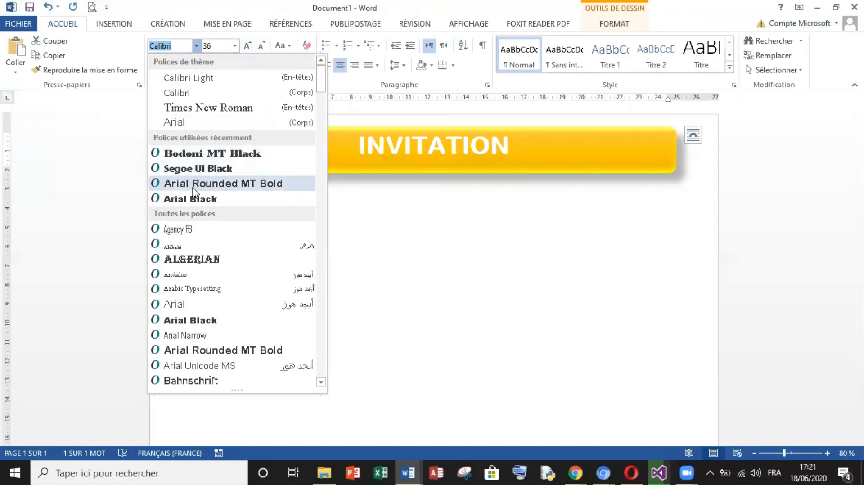
click(193, 185)
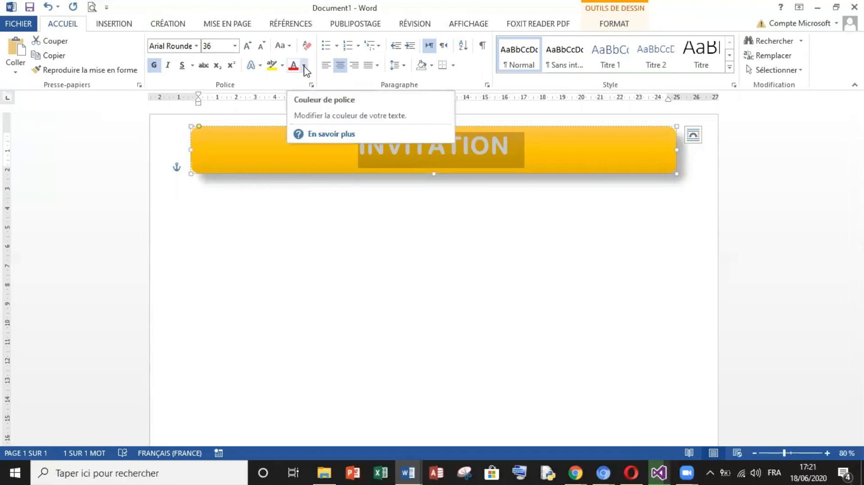
click(304, 66)
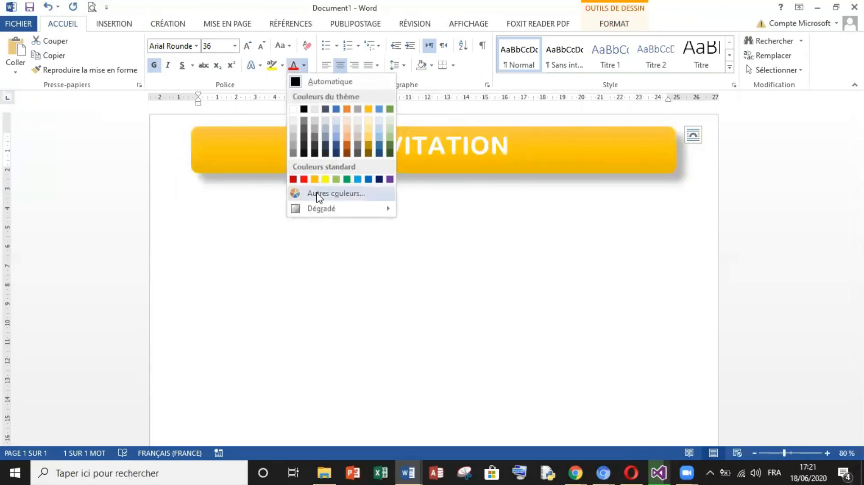
click(304, 179)
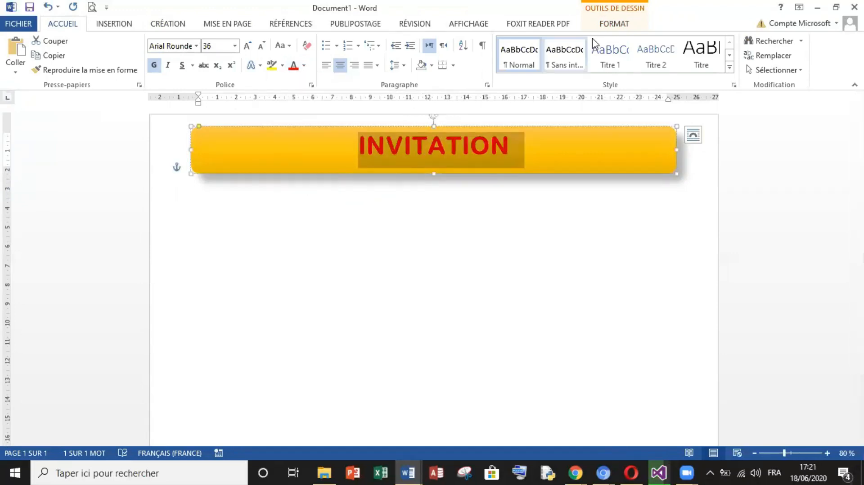
- Apply the pale gold gradient WordArt style from the second row of styles to the INVITATION title
click(618, 24)
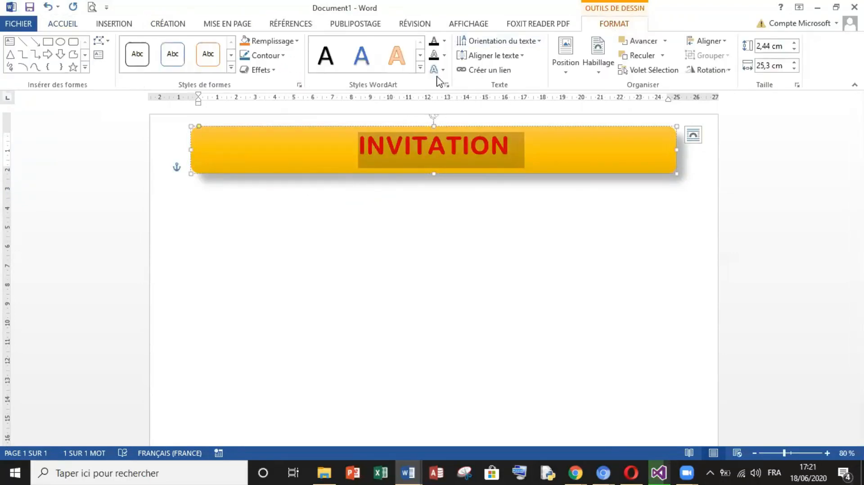
click(421, 68)
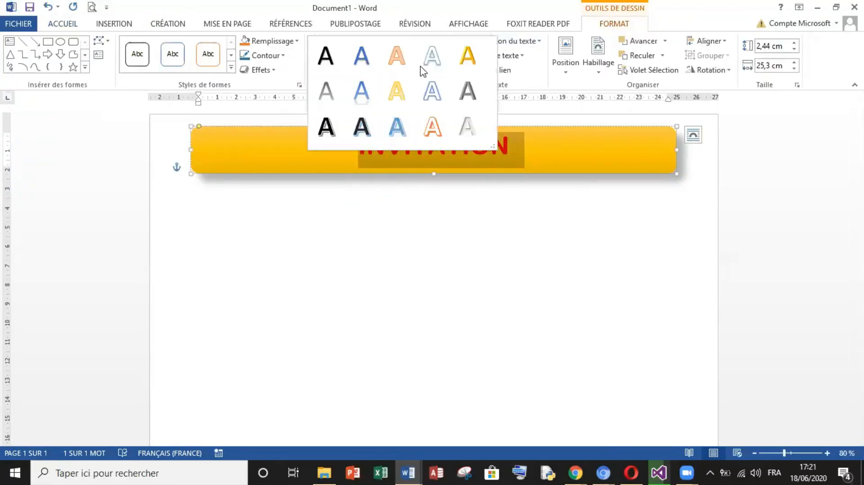
click(402, 90)
click(406, 200)
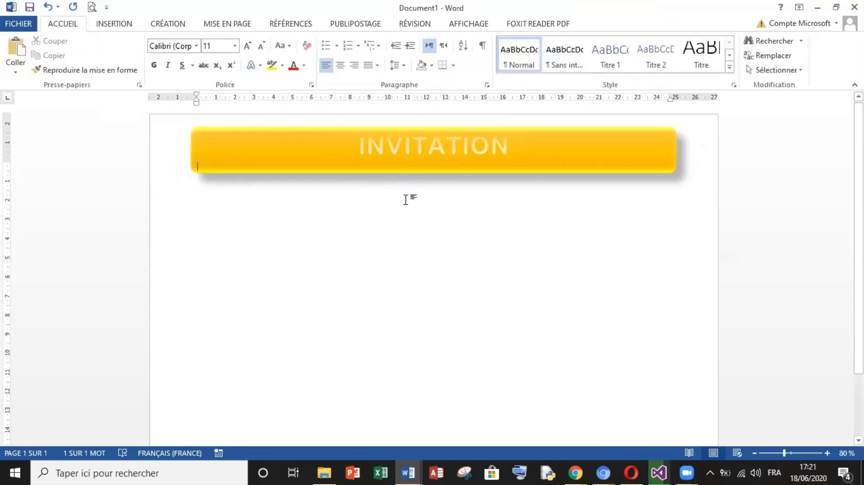
click(432, 158)
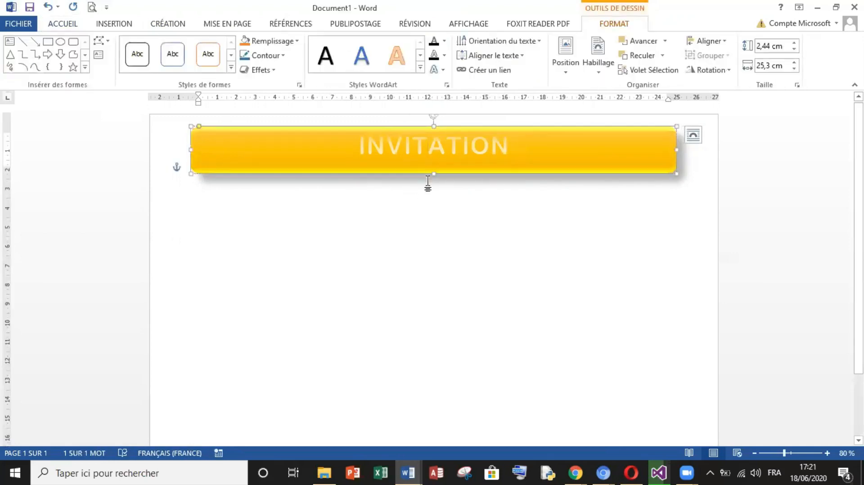
click(435, 221)
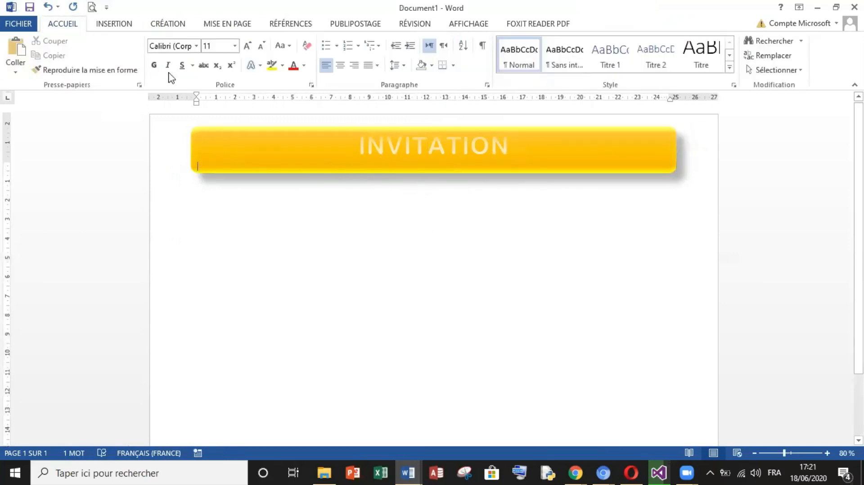
- Draw a rectangle about 28.43 cm wide and 4.12 cm high below the INVITATION banner
click(114, 24)
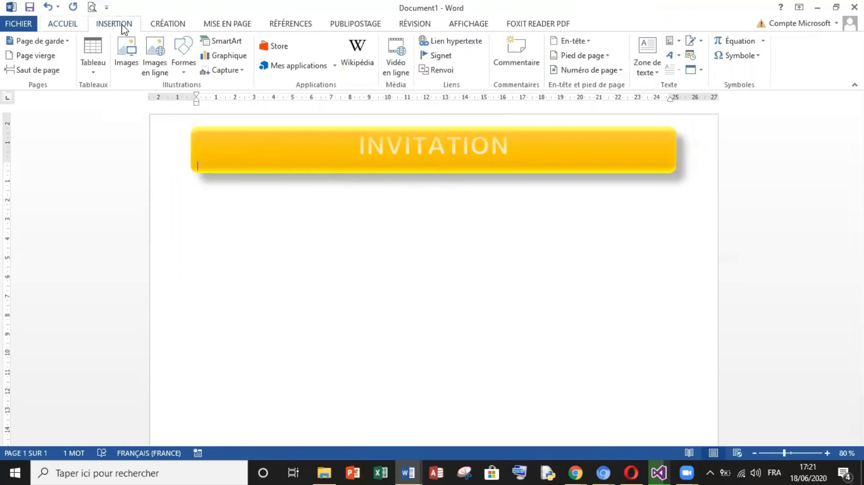
click(184, 57)
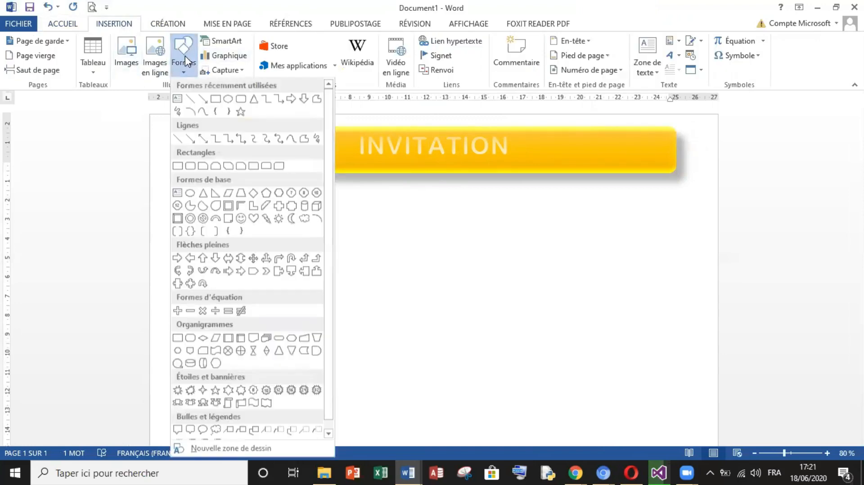
click(215, 100)
mouse_move(167, 185)
mouse_down()
mouse_move(464, 212)
mouse_move(593, 200)
mouse_move(675, 273)
mouse_move(701, 194)
mouse_move(709, 263)
mouse_up()
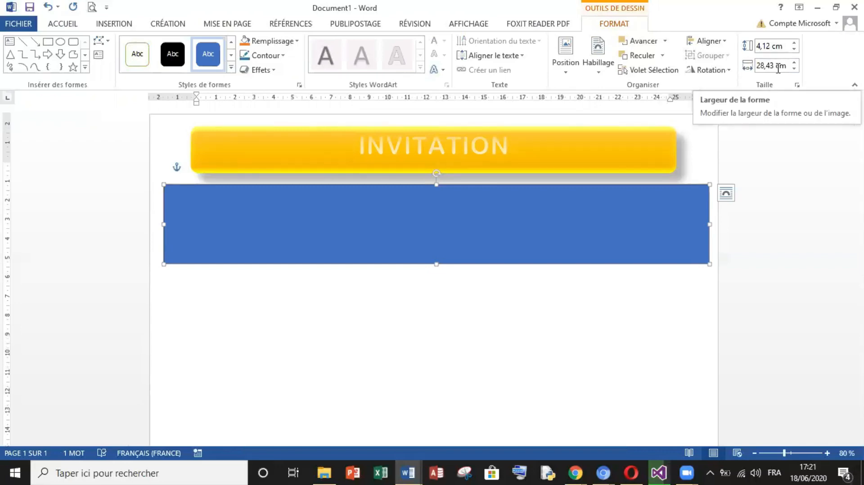
- Widen the blue rectangle to 28.6 cm and reduce its height to about 0.36 cm to form a thin bar
click(795, 64)
click(794, 64)
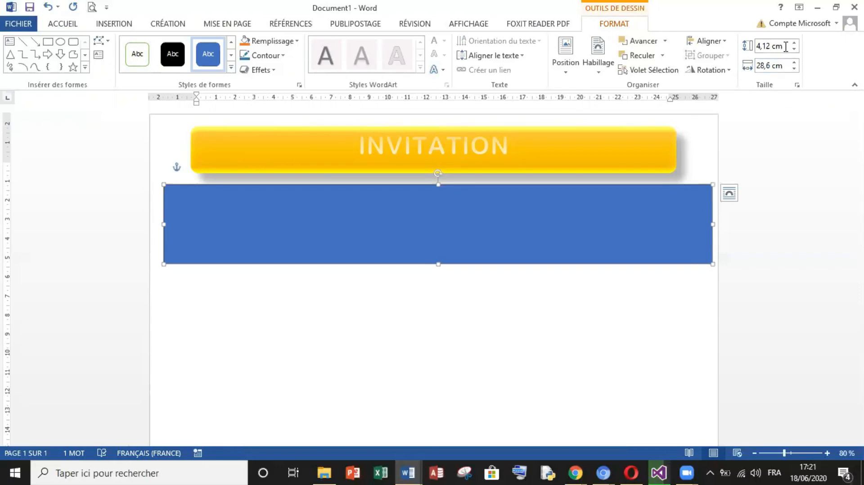
click(794, 50)
click(794, 50)
click(794, 51)
click(795, 51)
click(795, 50)
click(795, 50)
click(794, 50)
click(794, 51)
click(794, 50)
click(795, 50)
click(795, 51)
click(794, 50)
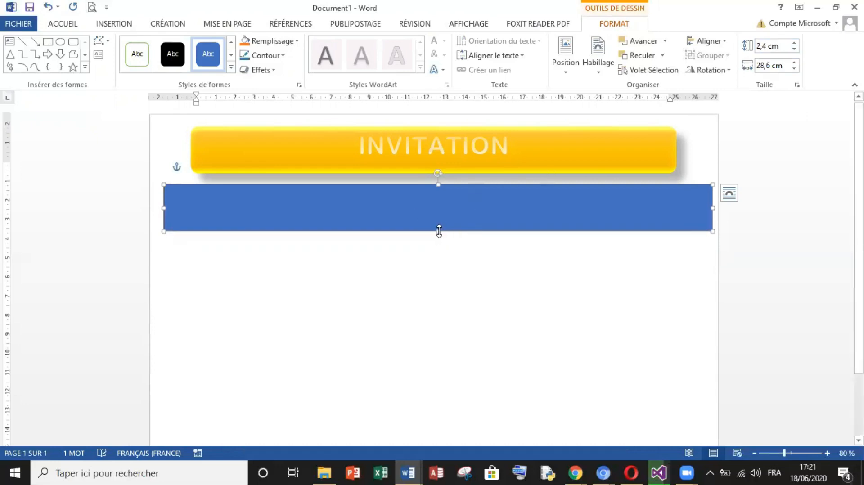
drag(439, 231, 438, 192)
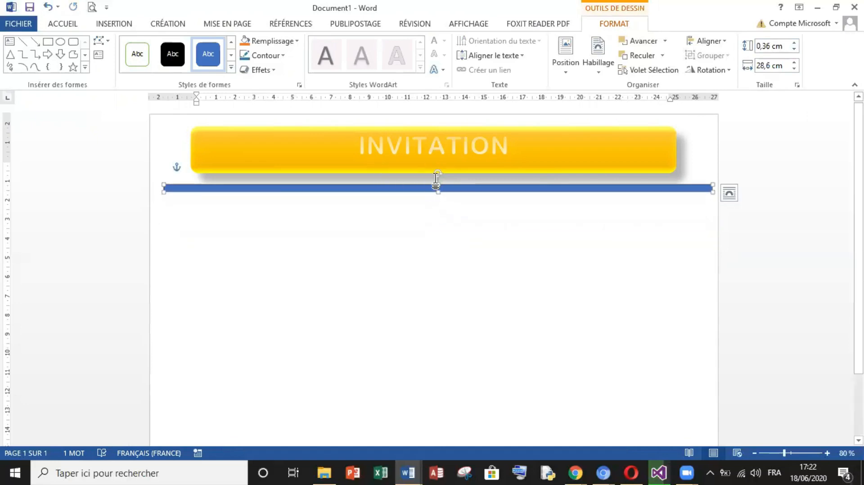
- Apply the gold gradient shape style matching the banner to the thin bar and deselect it
click(231, 68)
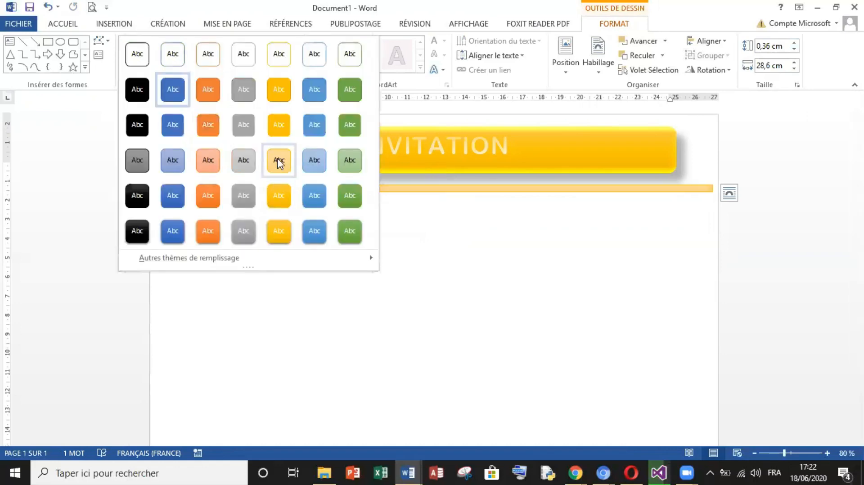
click(283, 190)
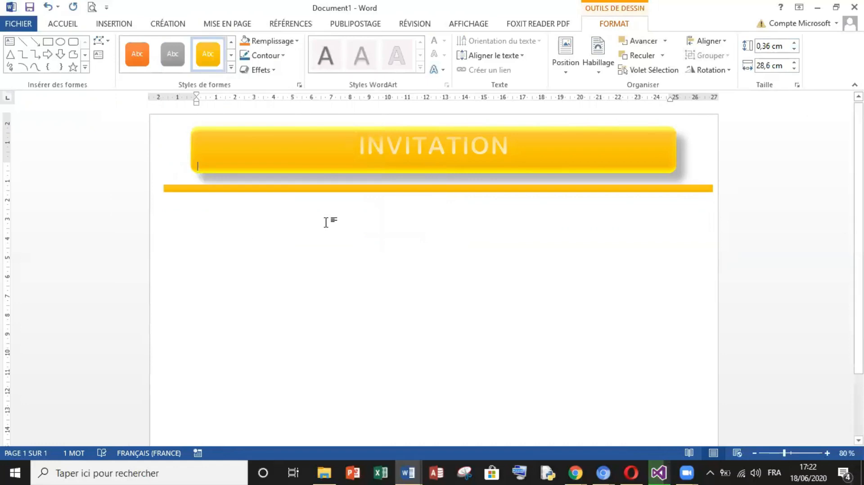
click(325, 223)
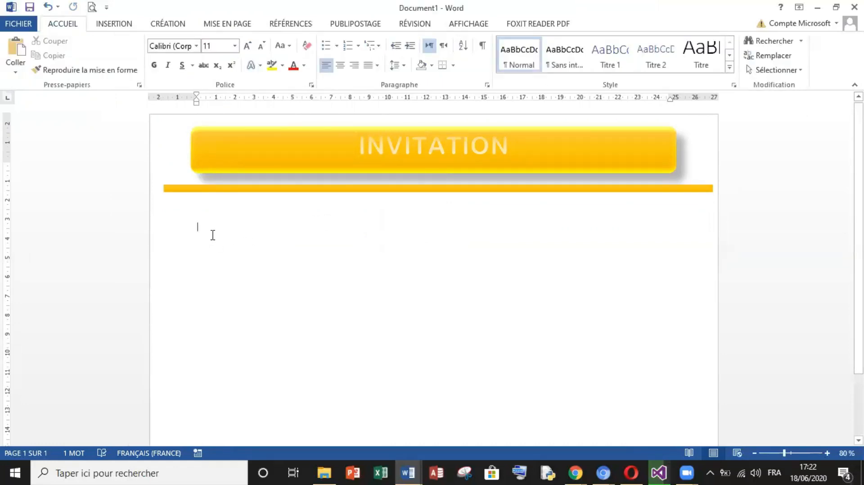
- Write "Soirée" and "HALLOWEEN !" on two lines below the gold bar and format both in bold at 72 pt
text(s)
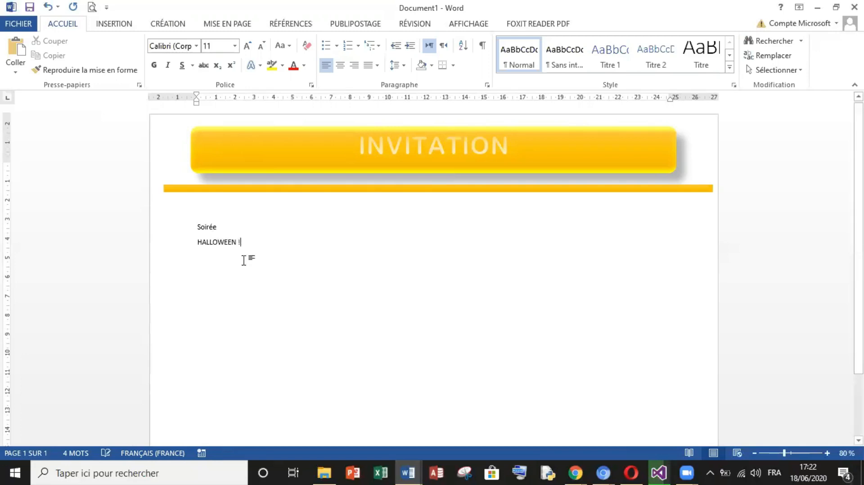
drag(213, 235, 253, 247)
click(248, 45)
click(248, 46)
click(248, 45)
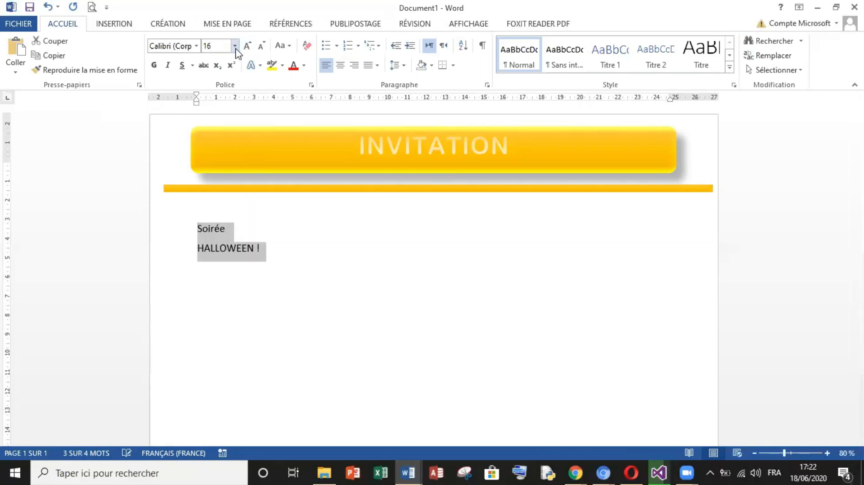
click(235, 45)
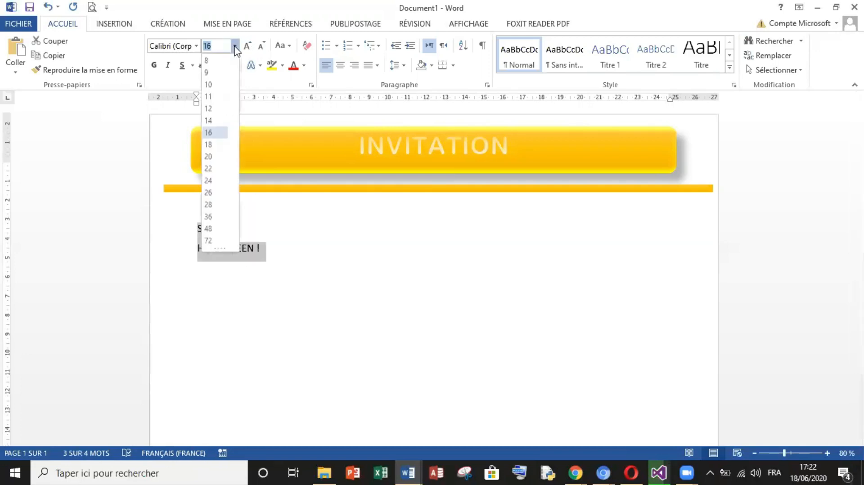
click(211, 243)
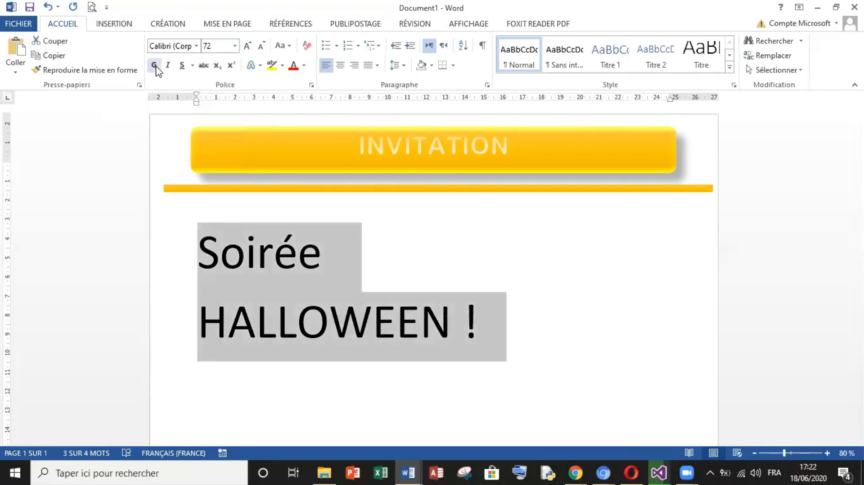
click(154, 65)
click(373, 247)
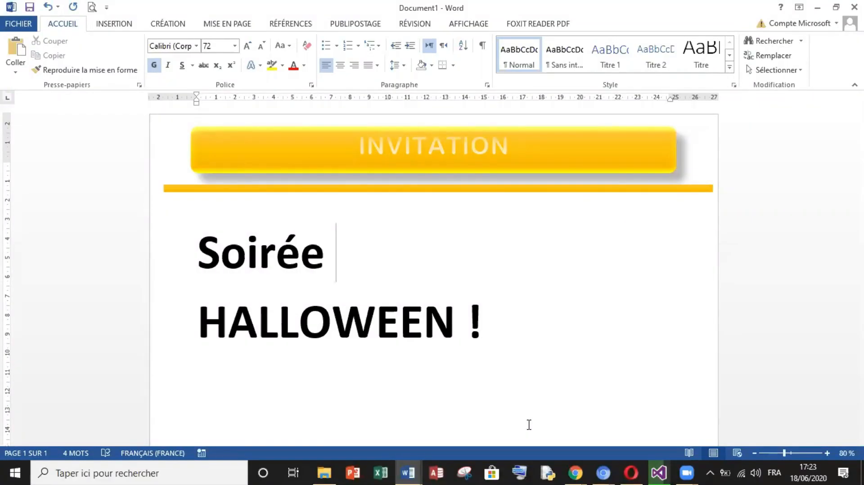
- Switch to SUPPORT-Word2015.doc, examine how the "Soiree HALLOWEEN !" text is placed in the sample invitation, and return to Document1
mouse_move(409, 472)
click(399, 418)
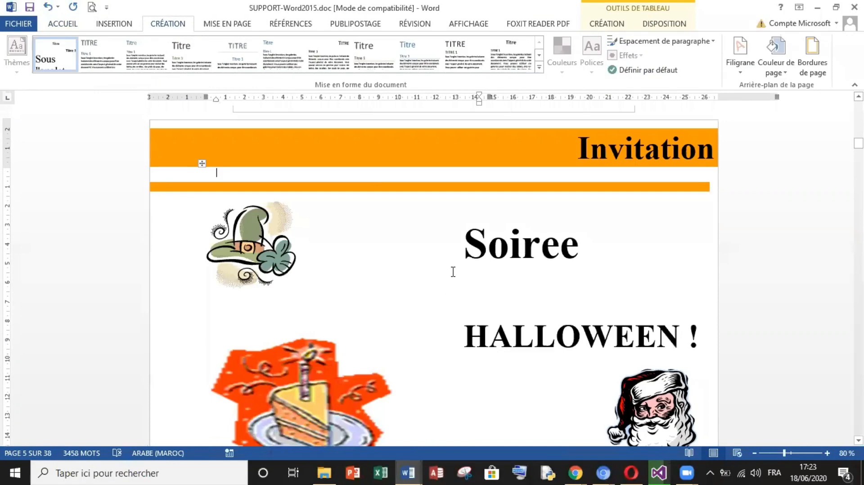
drag(453, 271, 701, 339)
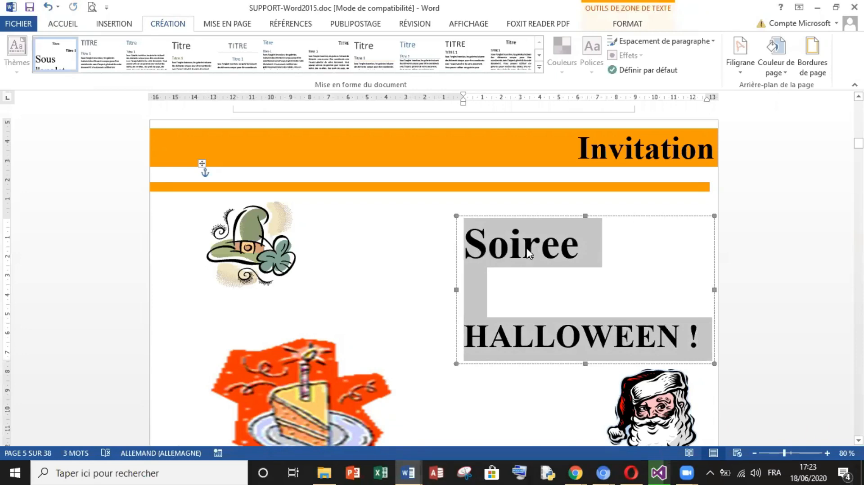
click(419, 280)
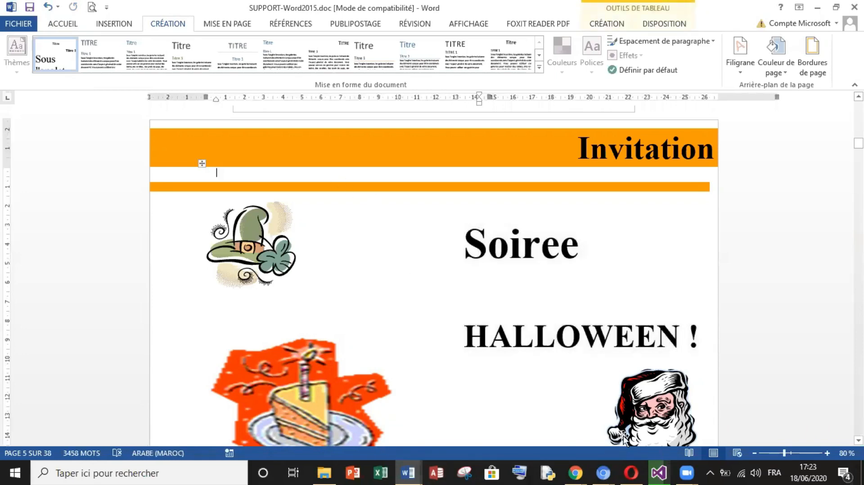
click(408, 473)
click(376, 407)
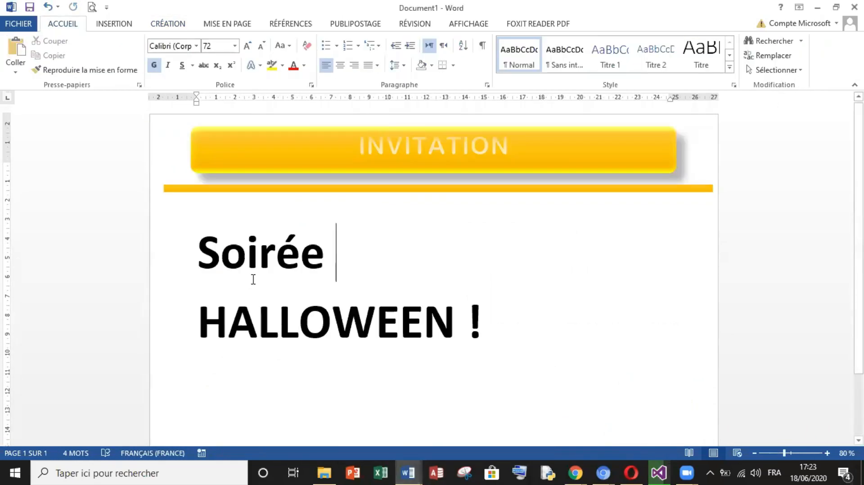
- Try right-aligning the "Soirée" and "HALLOWEEN !" lines and undo the alignment
key(ctrl+a)
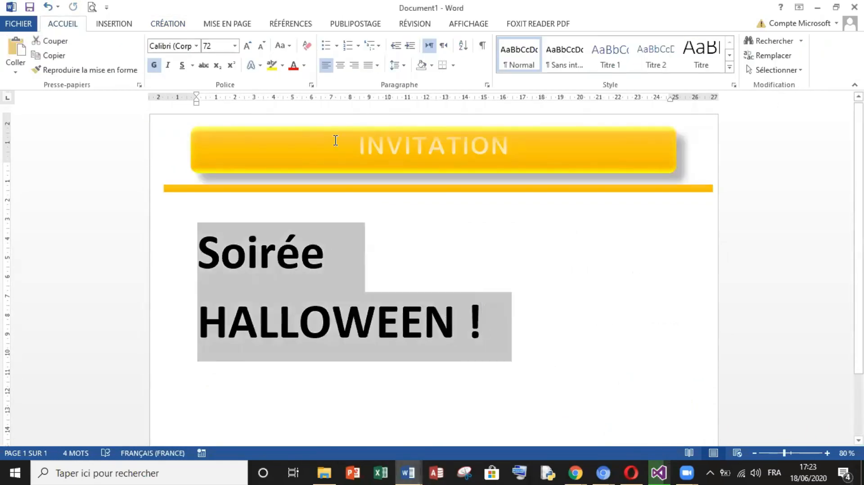
click(354, 70)
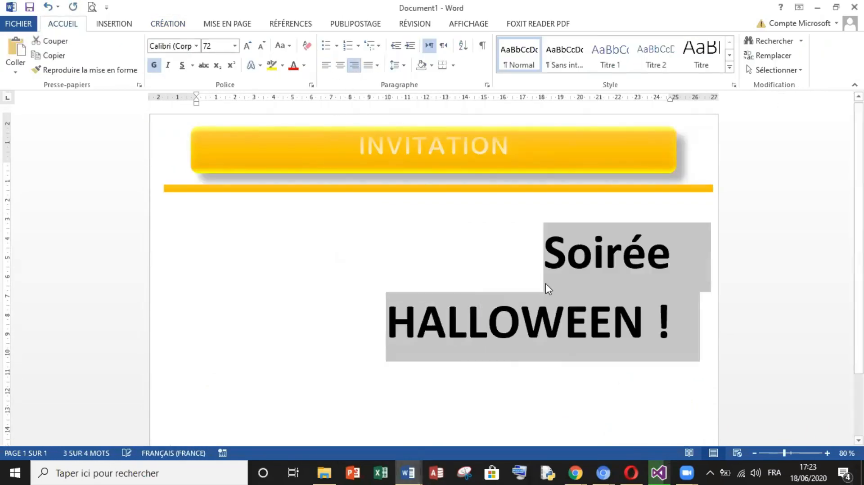
click(676, 302)
drag(673, 269, 675, 311)
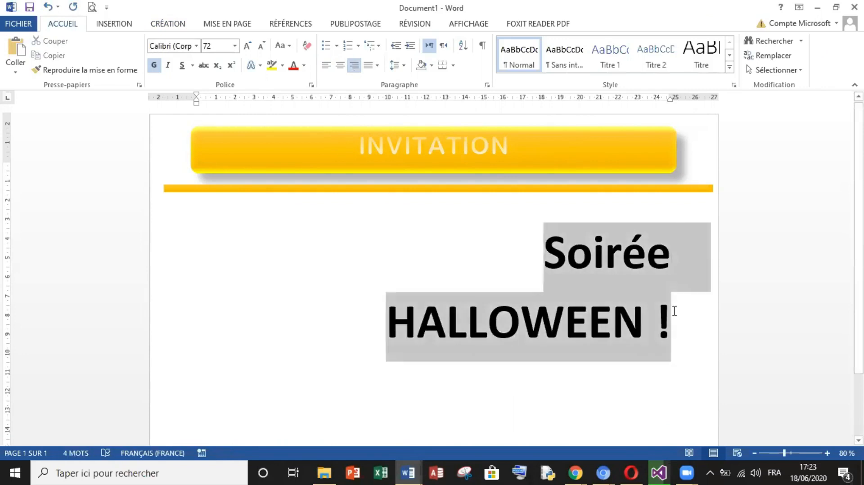
click(674, 255)
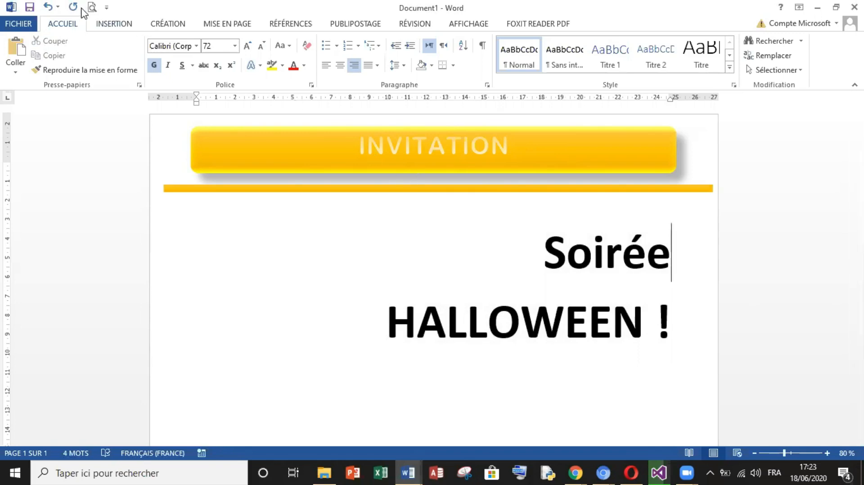
click(47, 7)
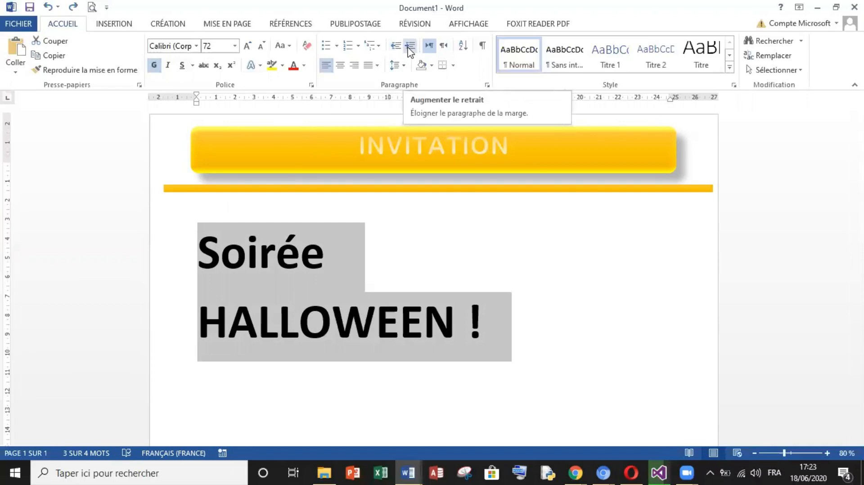
- Increase the left indent of the "Soirée" and "HALLOWEEN !" lines to about 8.75 cm, keeping "HALLOWEEN !" on one line
click(410, 46)
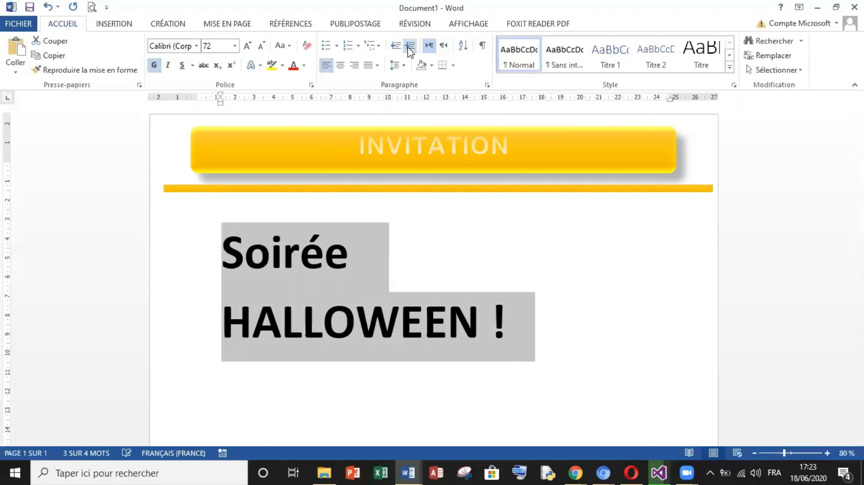
click(410, 46)
click(410, 46)
click(410, 46)
click(410, 46)
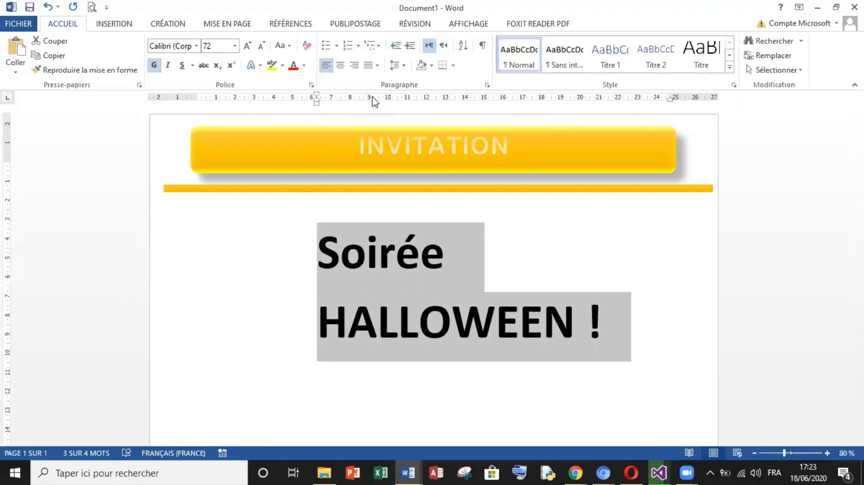
click(410, 46)
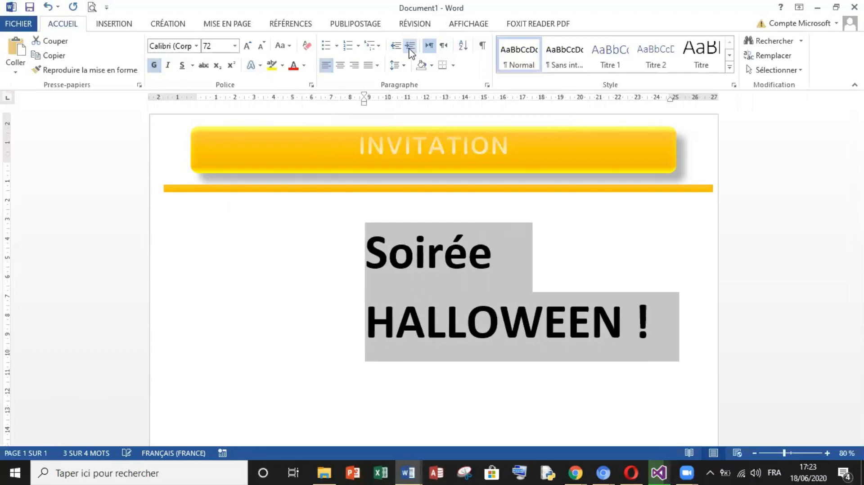
click(410, 46)
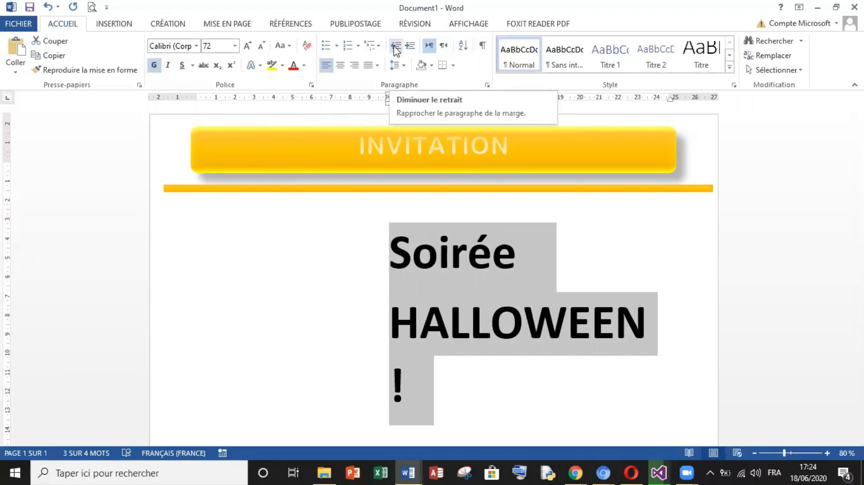
click(395, 47)
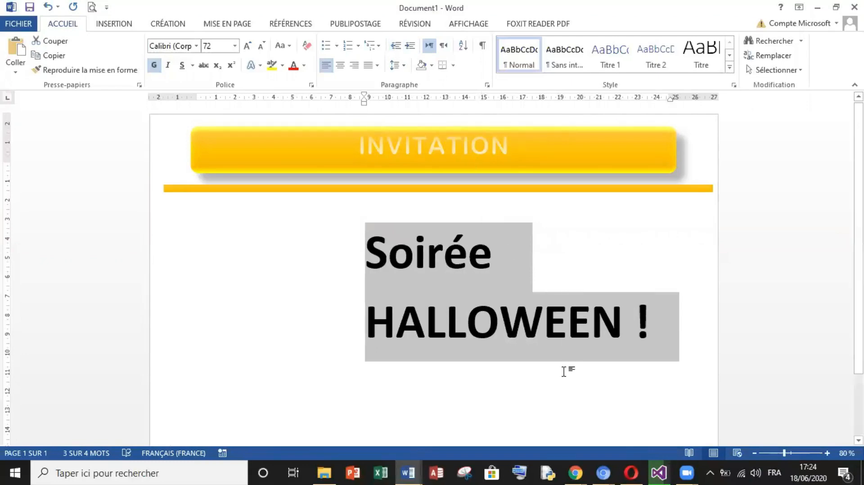
click(674, 294)
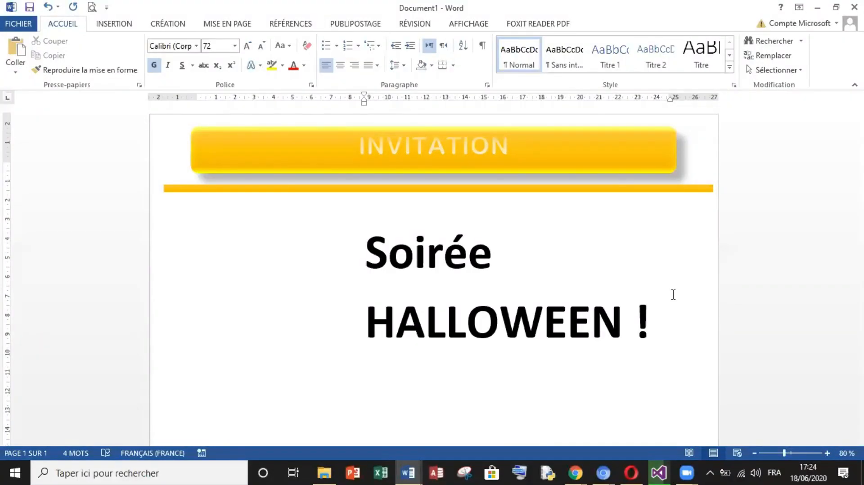
- Start inserting a picture before "Soirée" and open the PUB60COR folder on the Nouveau nom (D:) drive
click(342, 250)
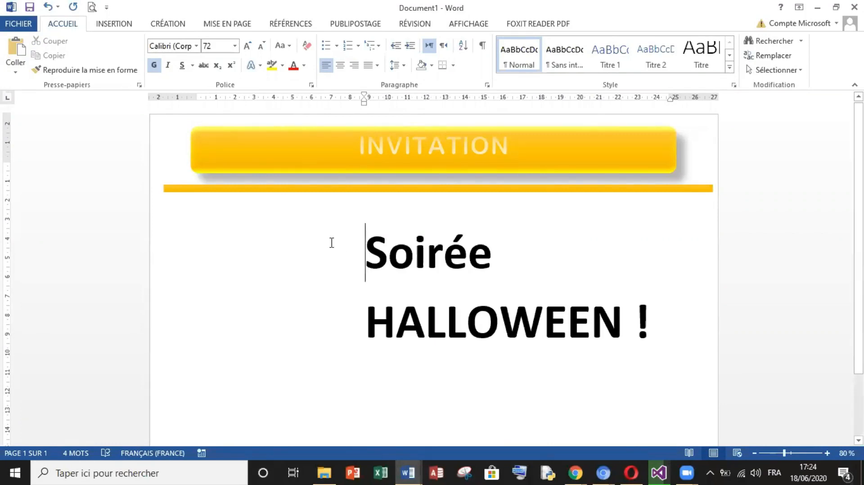
click(120, 28)
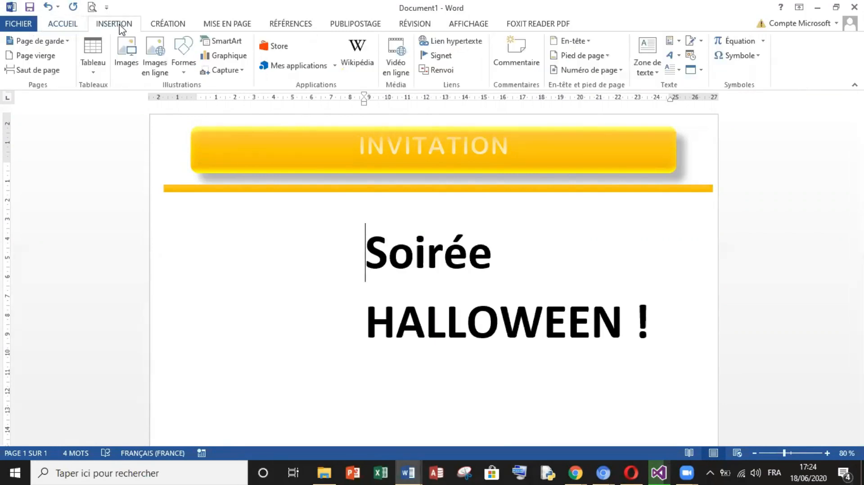
click(125, 52)
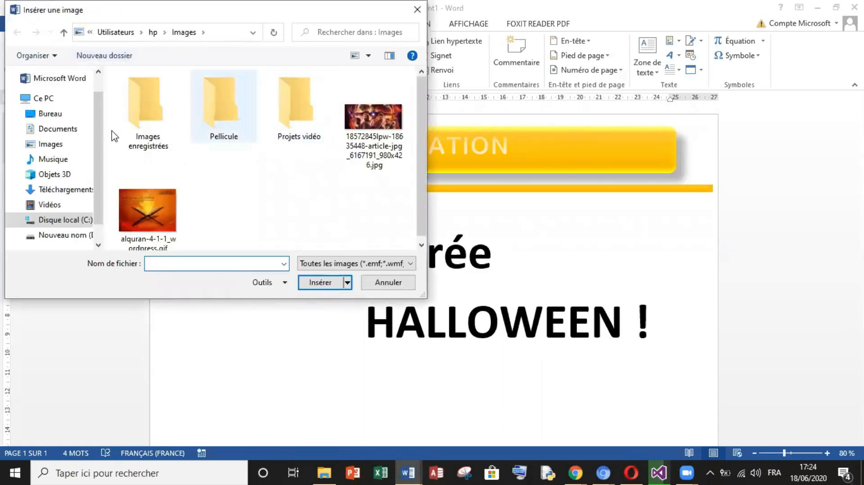
click(50, 102)
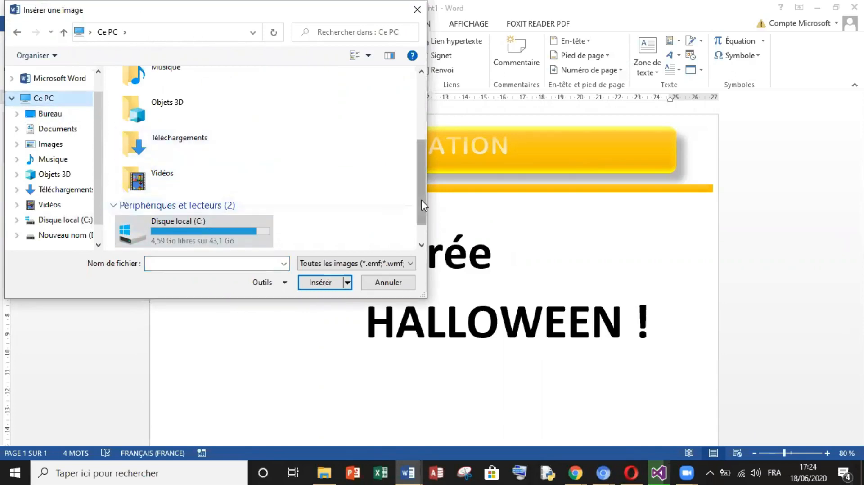
scroll(420, 243, down, 1)
double_click(232, 228)
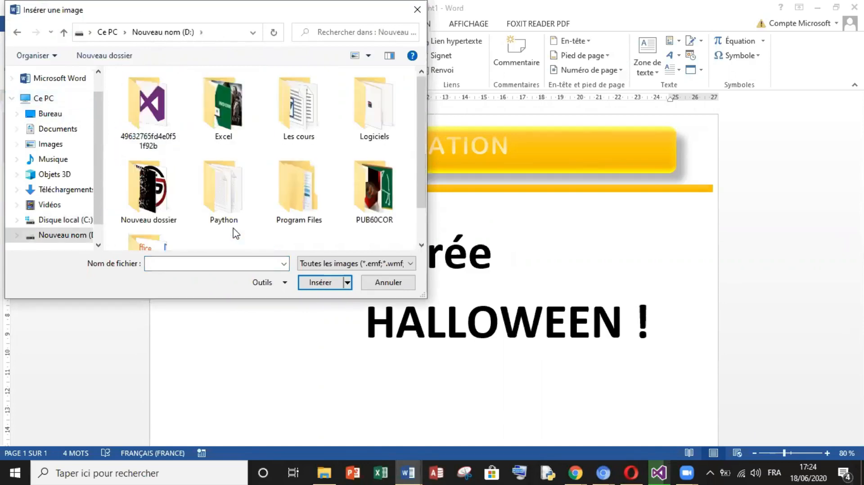
mouse_move(419, 191)
mouse_down()
mouse_move(421, 237)
mouse_move(423, 190)
mouse_move(423, 213)
mouse_move(421, 200)
mouse_up()
click(379, 169)
double_click(379, 170)
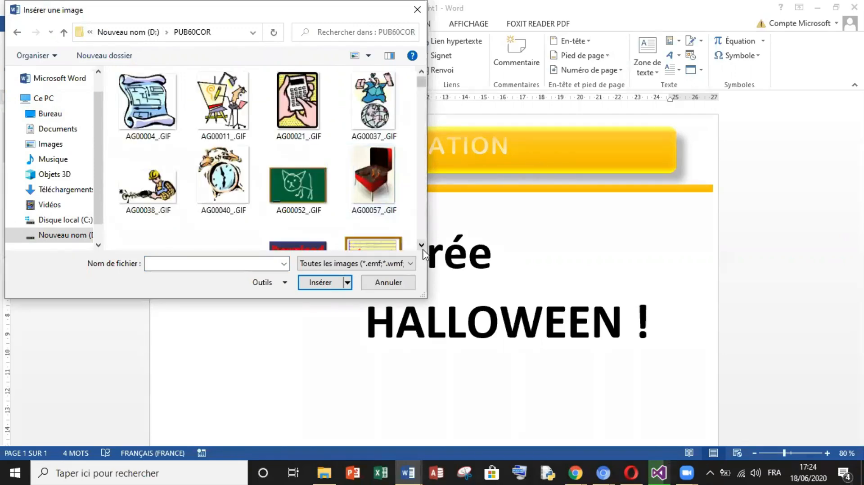
- Find the Christmas tree picture AG00176_.GIF in the PUB60COR folder and insert it into the invitation
drag(424, 251, 422, 246)
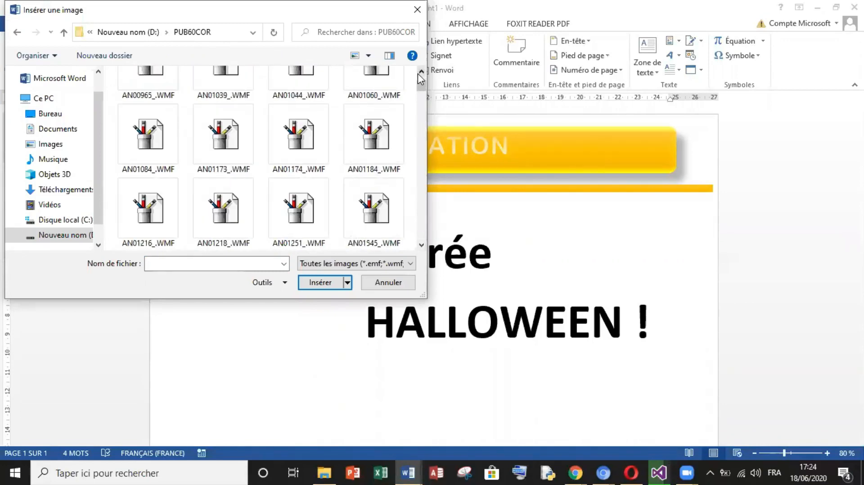
drag(421, 84, 422, 68)
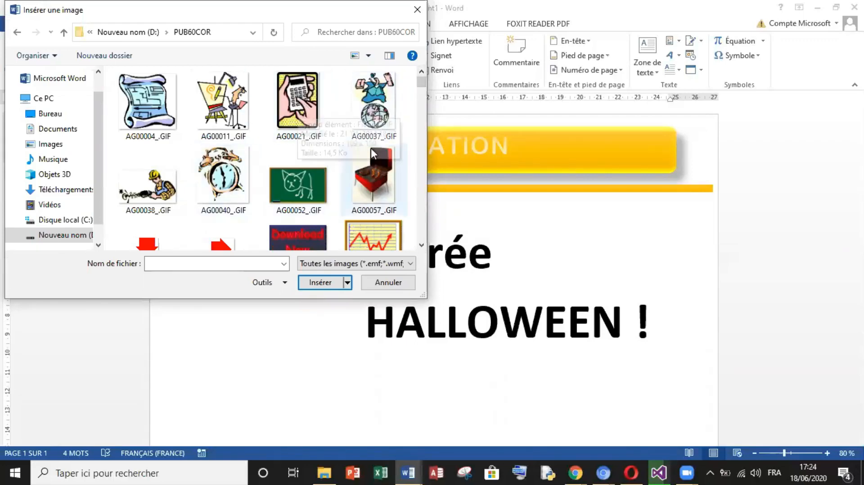
scroll(420, 247, down, 10)
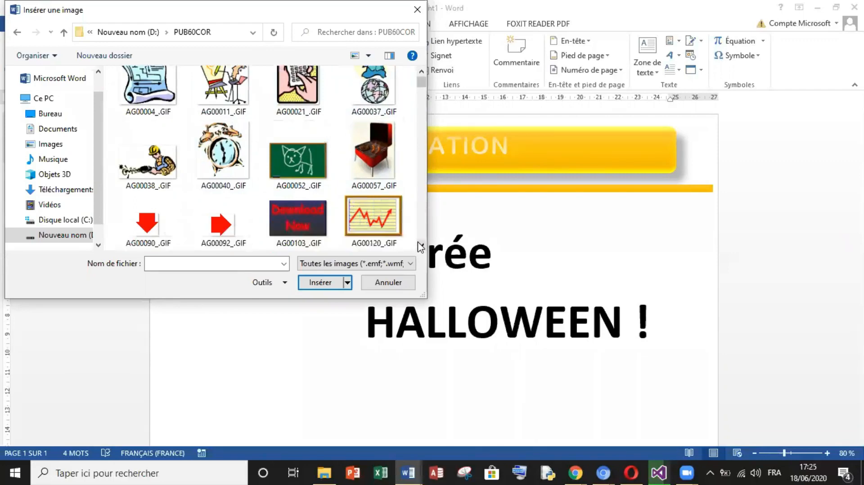
scroll(421, 247, down, 5)
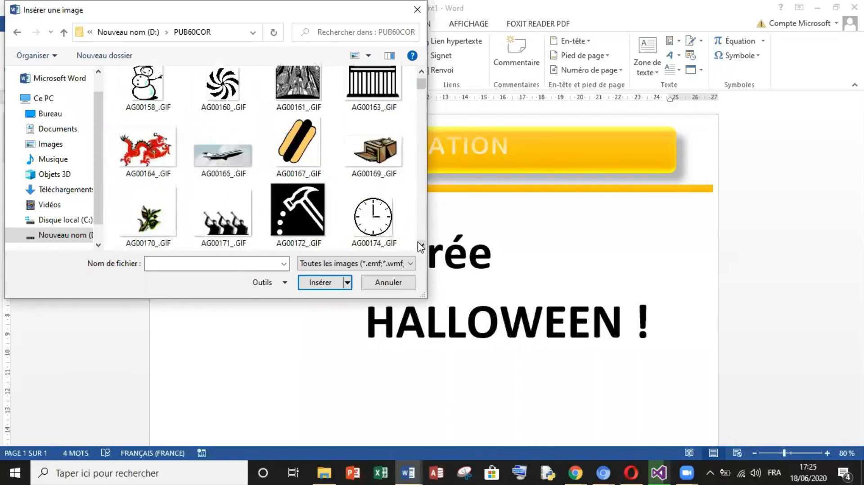
click(223, 209)
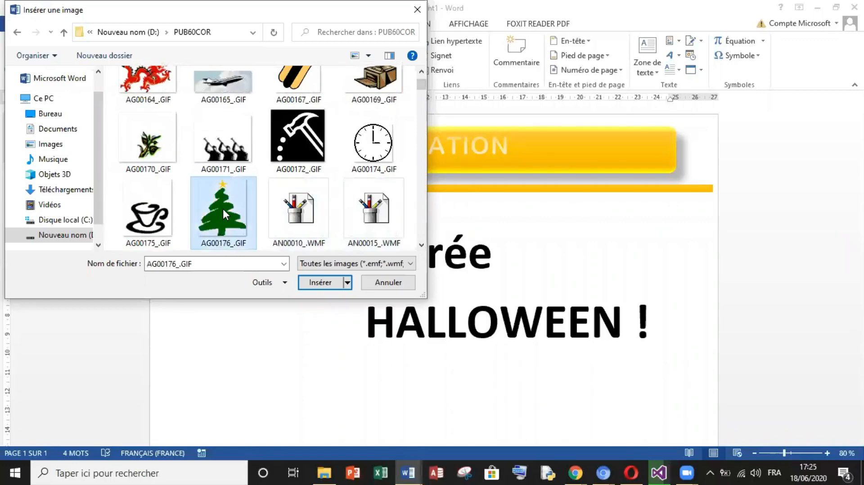
click(319, 283)
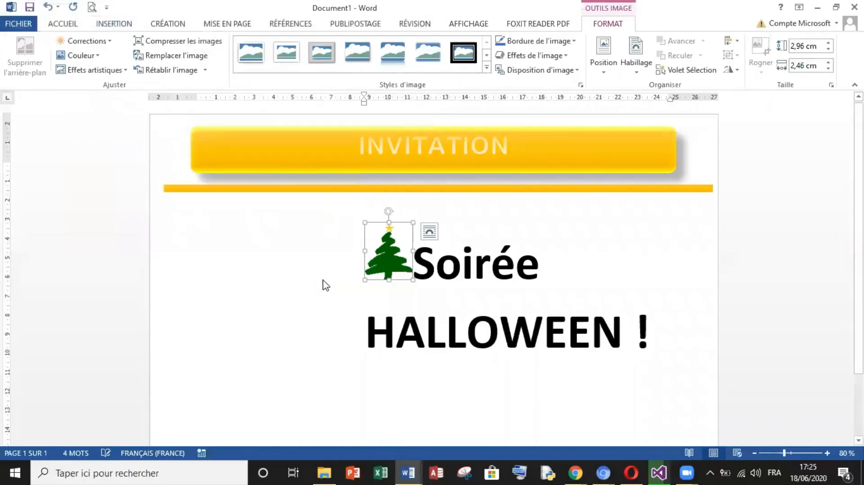
- Set the Christmas tree picture's text wrapping to Devant le texte and review its other wrapping options
mouse_move(390, 253)
mouse_down()
mouse_move(358, 253)
mouse_move(377, 254)
mouse_up()
click(636, 57)
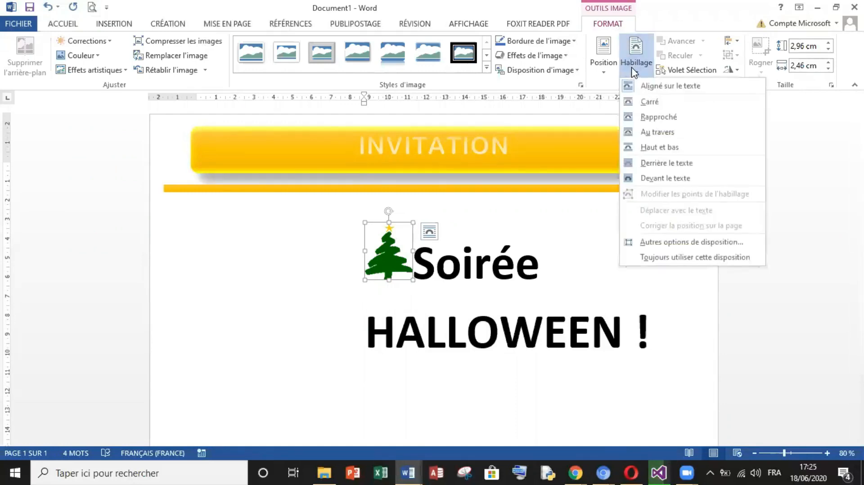
click(661, 179)
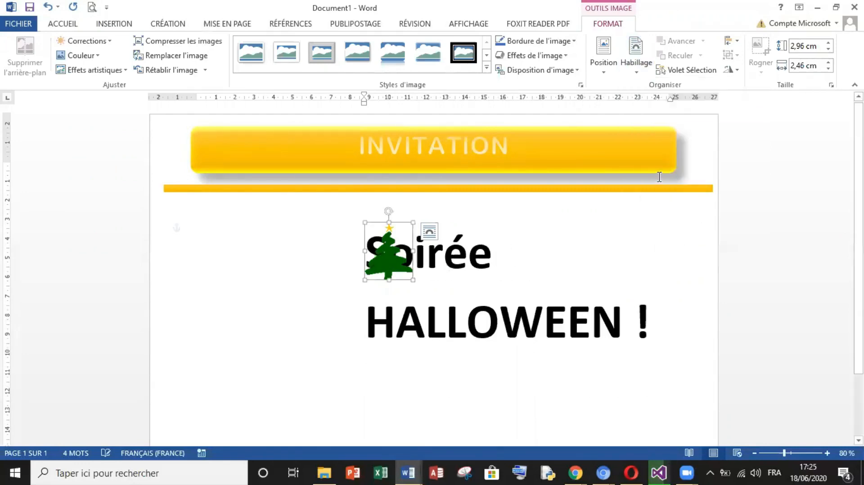
right_click(398, 241)
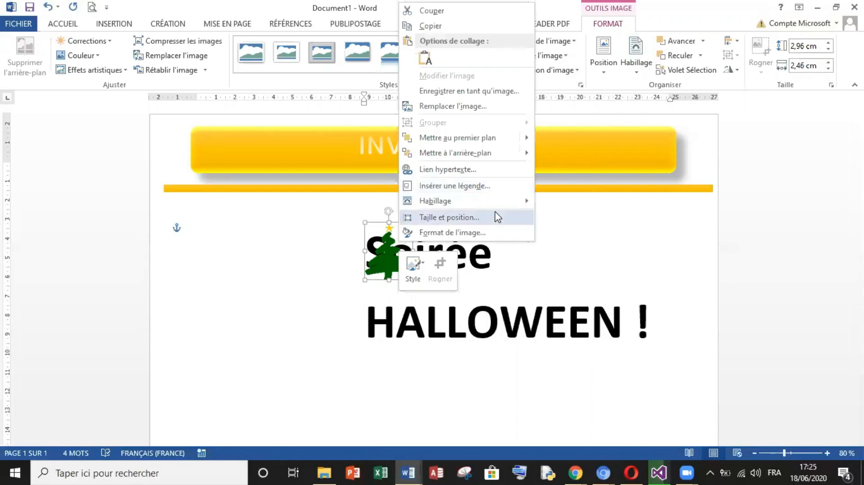
mouse_move(497, 205)
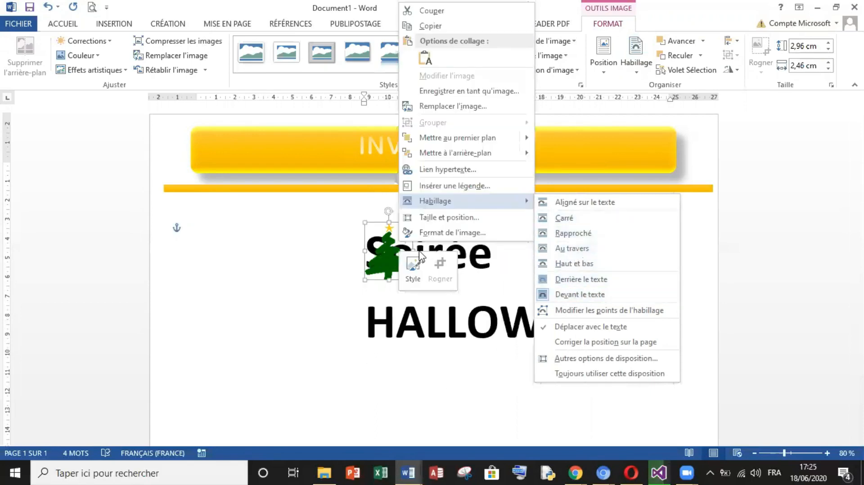
- Move the Christmas tree below the end of "HALLOWEEN !" and enlarge it to about 7.59 cm high and 6.3 cm wide
click(384, 255)
drag(384, 257, 604, 392)
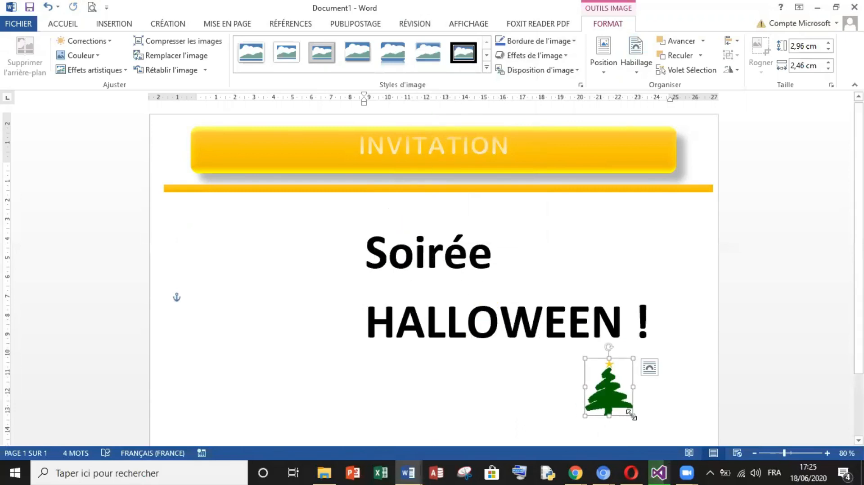
drag(634, 416, 658, 412)
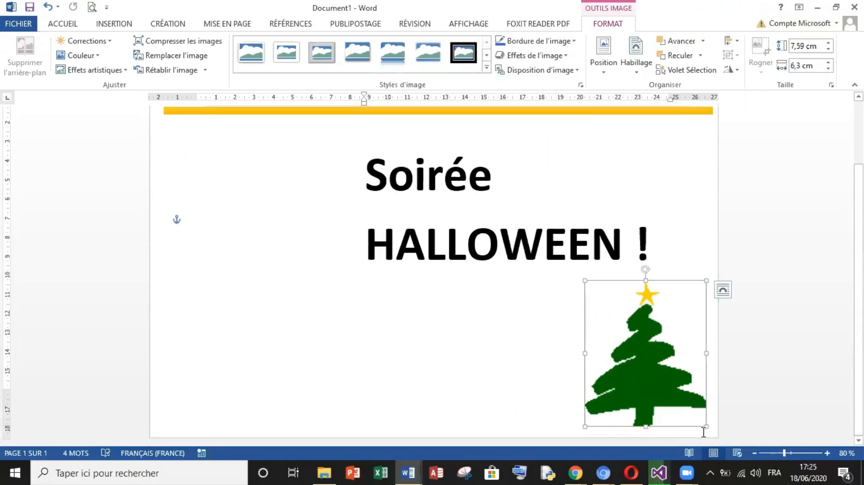